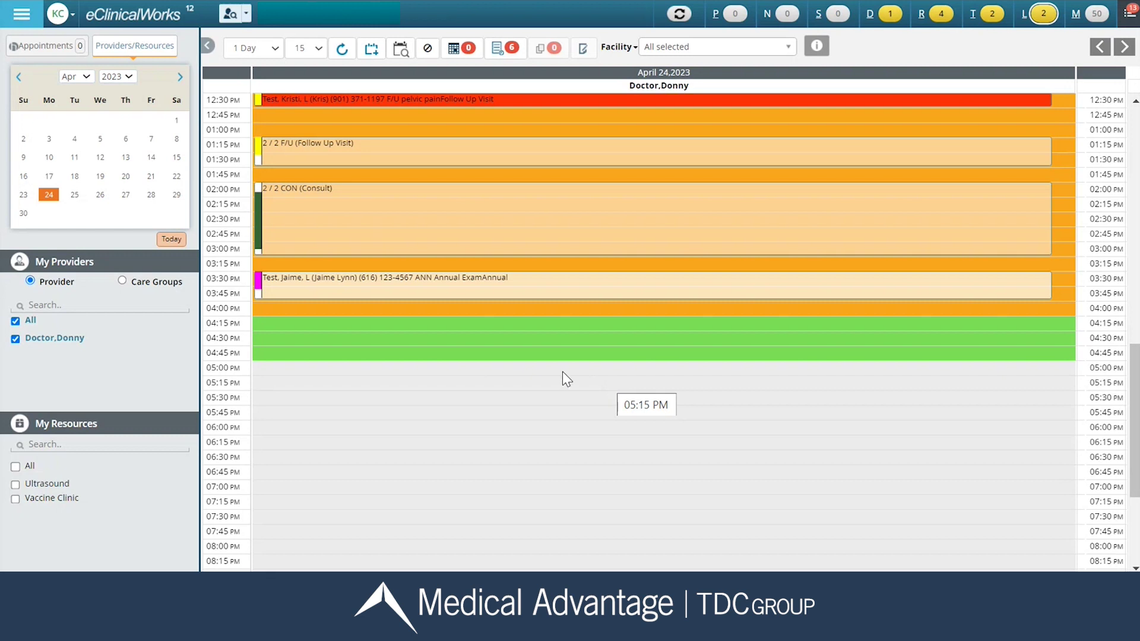
# Change the 3:30 PM annual exam's visit status to Proc (Processing) and save the appointment.
pyautogui.doubleClick(302, 290)
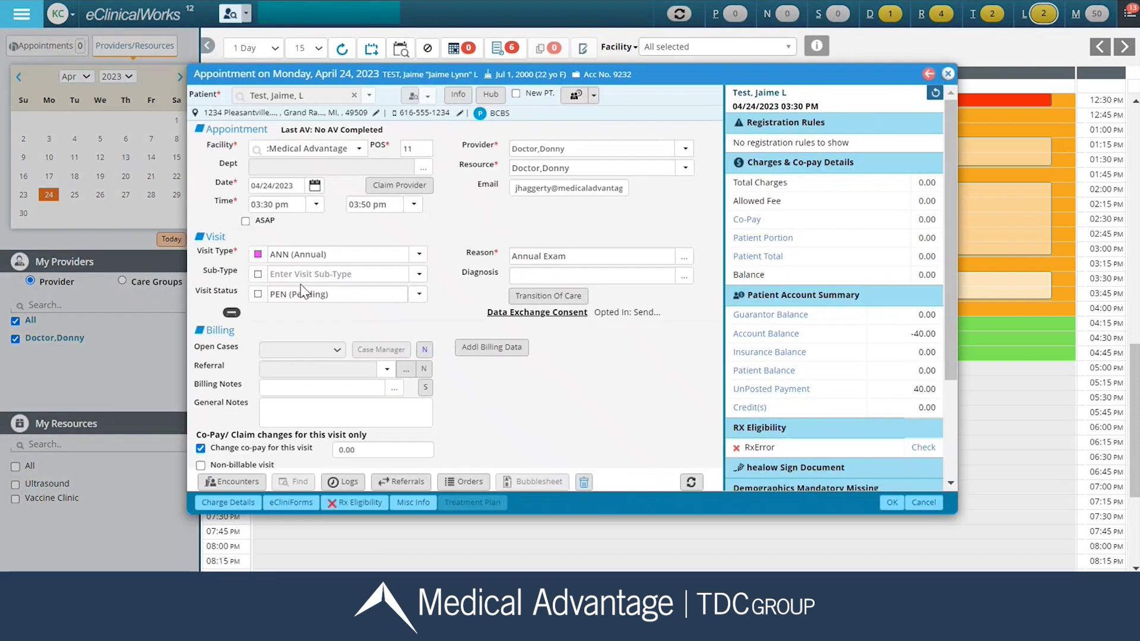
pyautogui.click(418, 295)
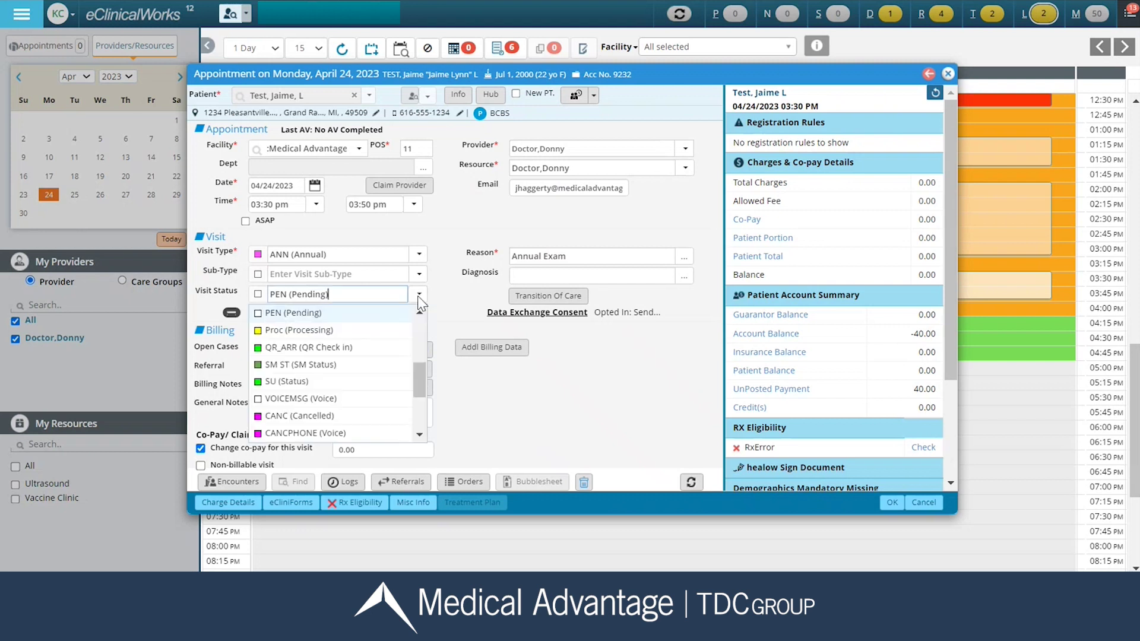
pyautogui.click(374, 330)
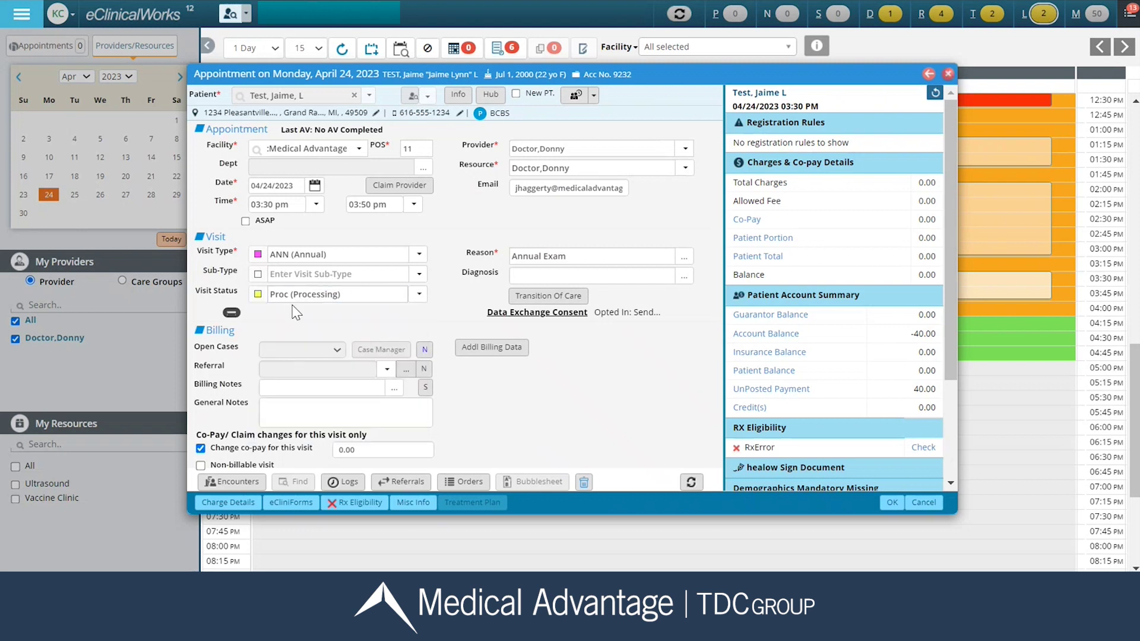
pyautogui.click(893, 502)
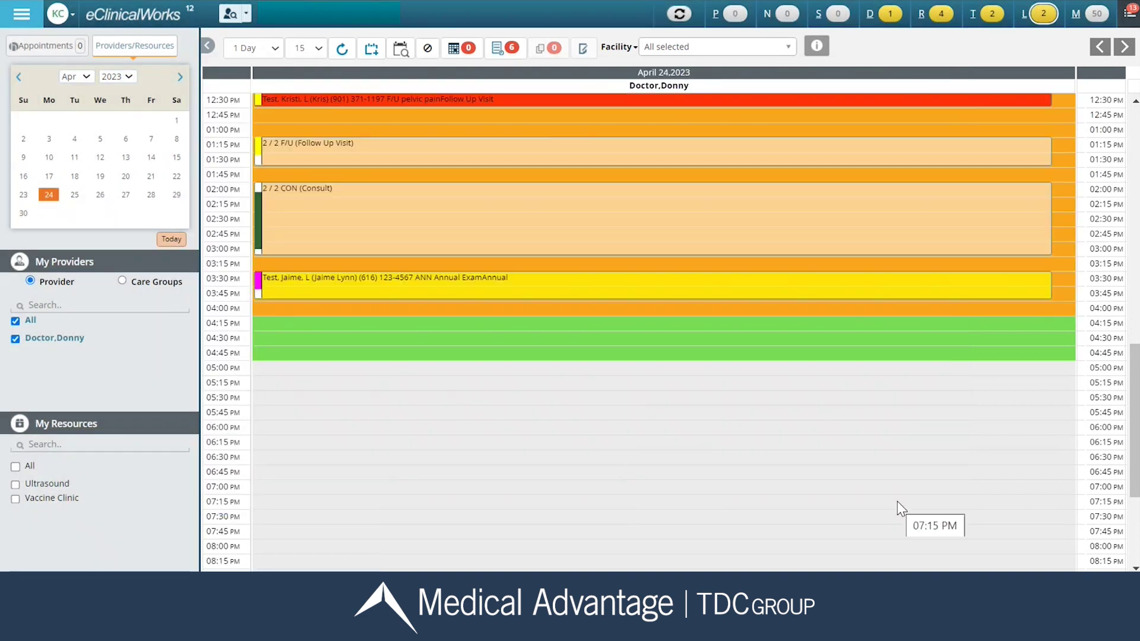
# Reopen the 3:30 PM appointment and bring up the patient's demographics and BCBS/Cigna insurance details.
pyautogui.doubleClick(315, 289)
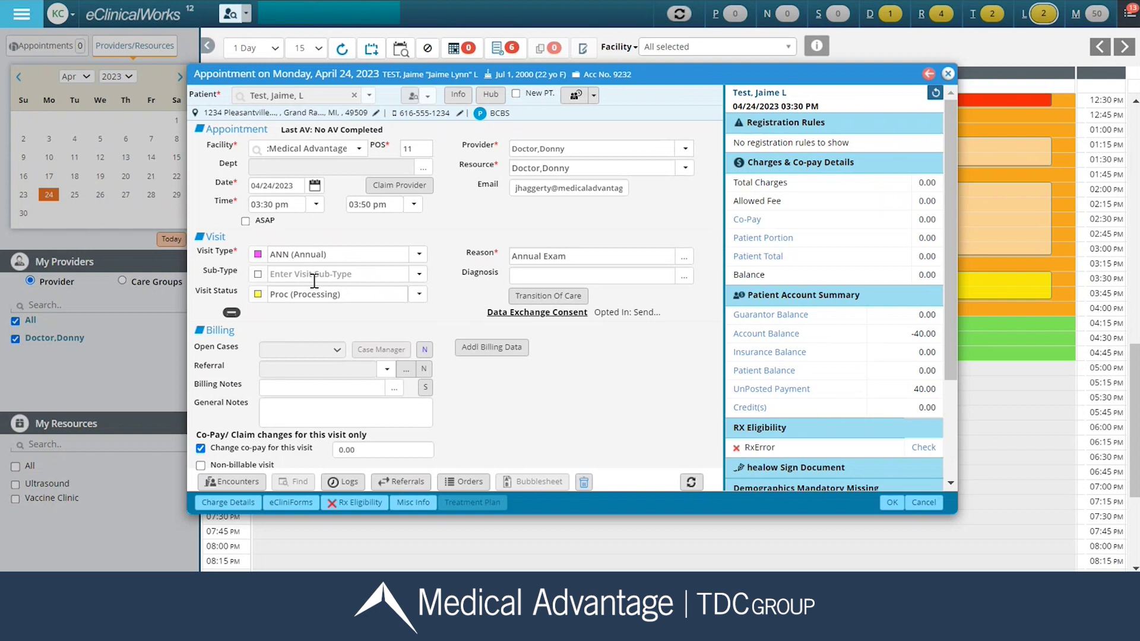
pyautogui.click(462, 101)
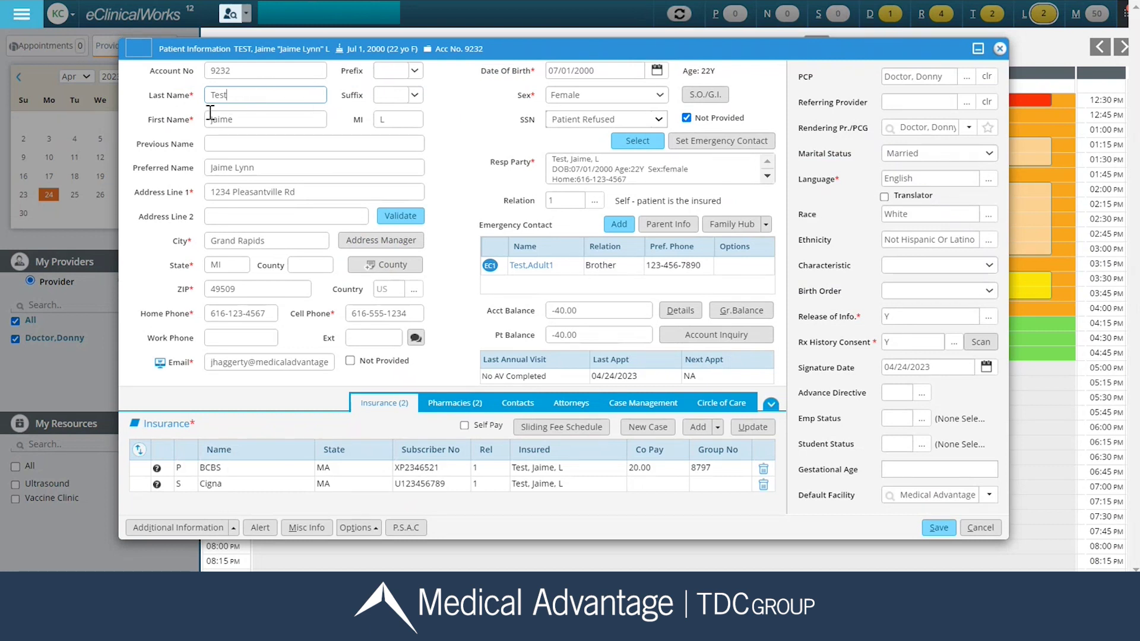
pyautogui.click(217, 141)
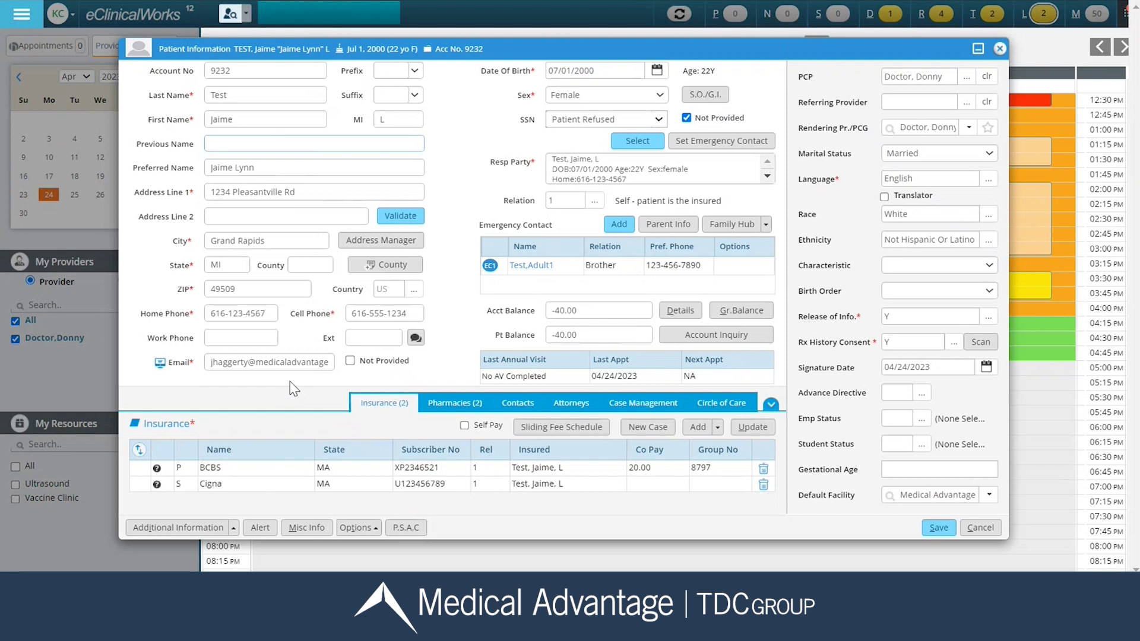
# Review and save the S.O./G.I. entries, then bring up the Resp Party selection.
pyautogui.click(703, 98)
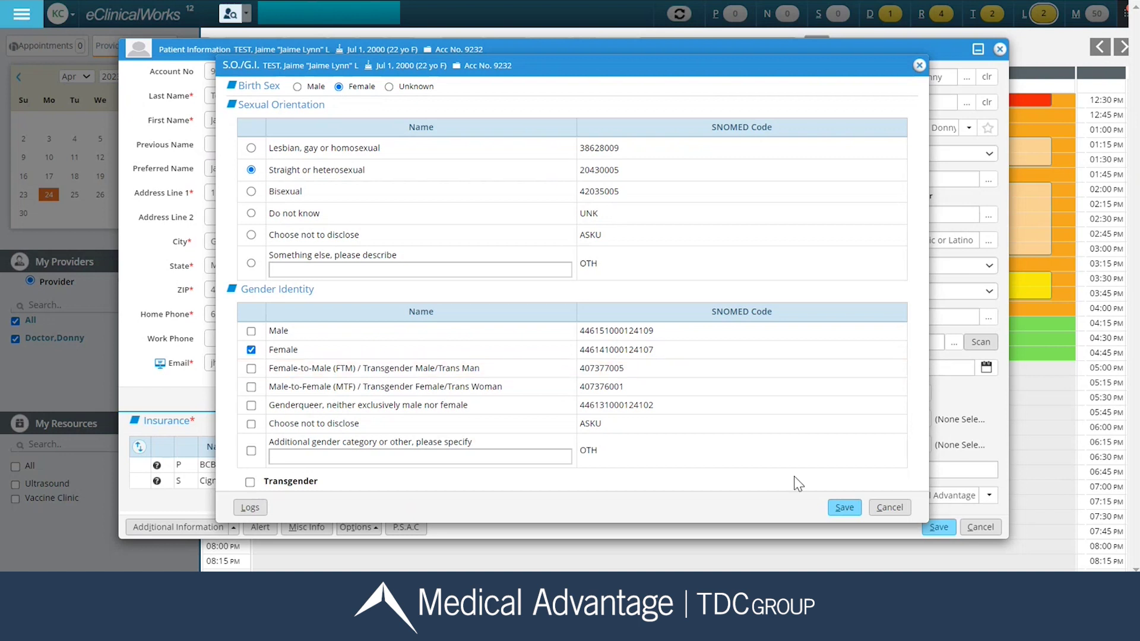
pyautogui.click(844, 508)
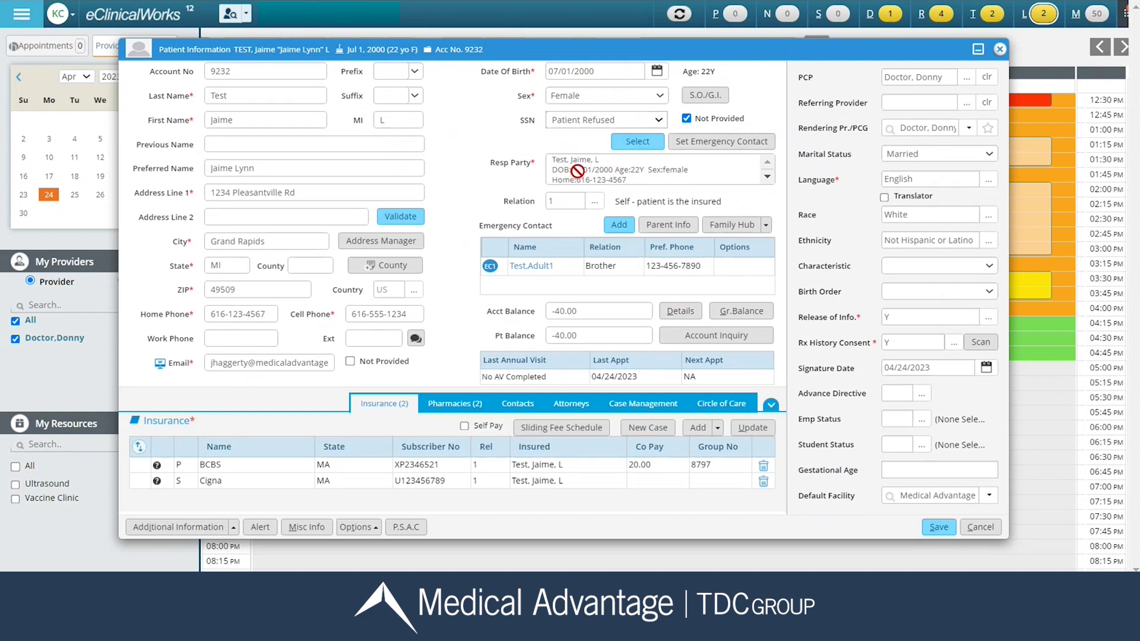
pyautogui.click(641, 146)
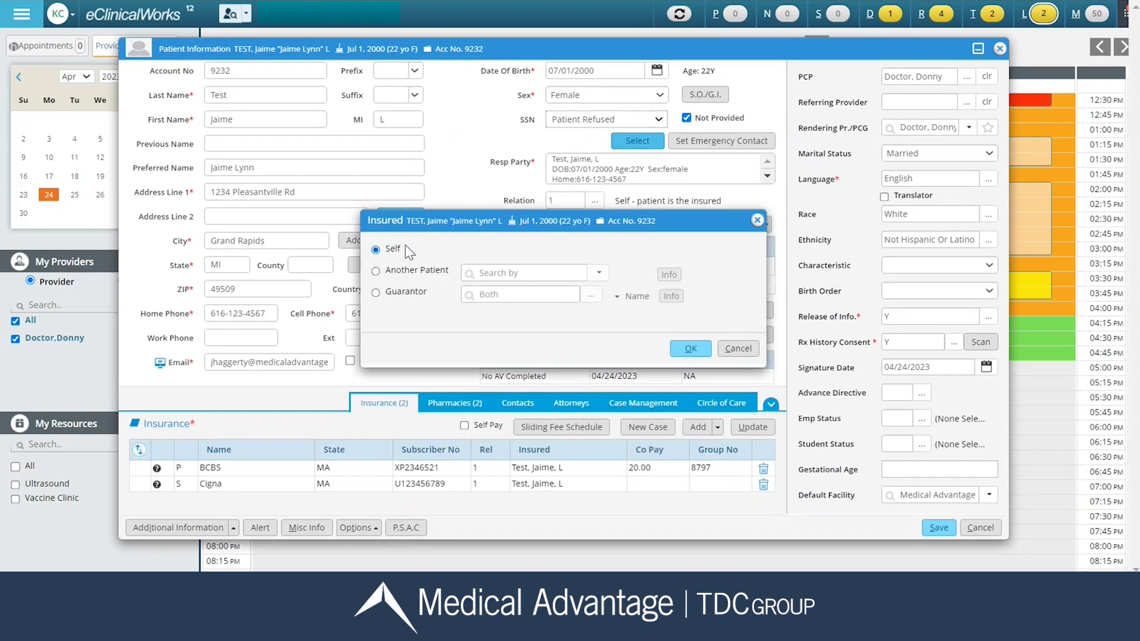
# Keep Self as the responsible party in the Insured dialog and confirm it.
pyautogui.click(690, 350)
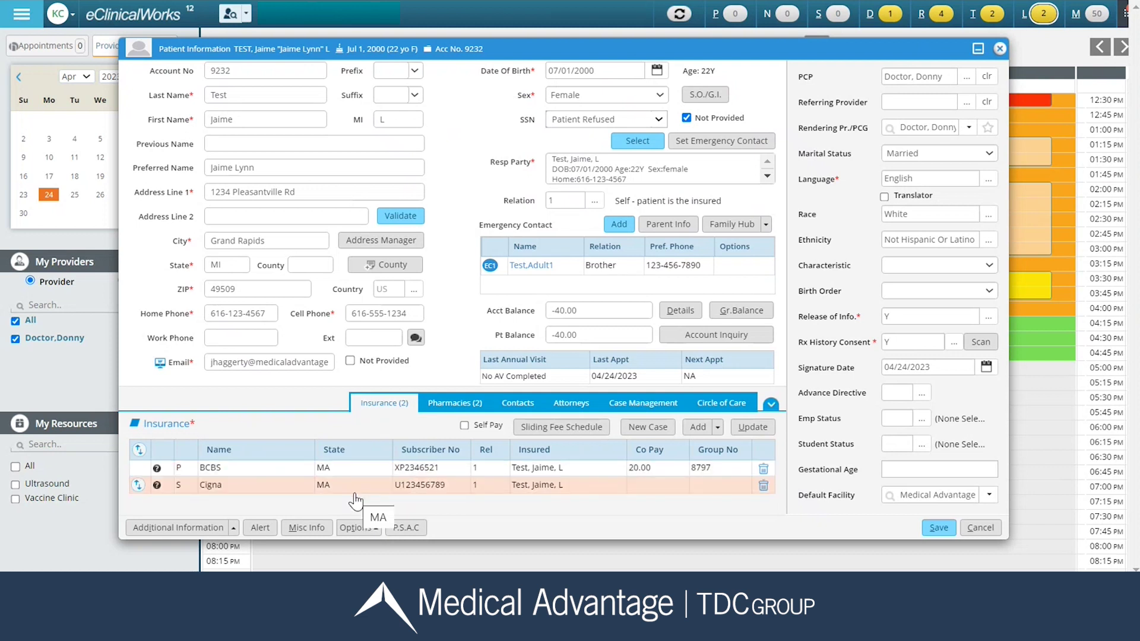
pyautogui.click(697, 427)
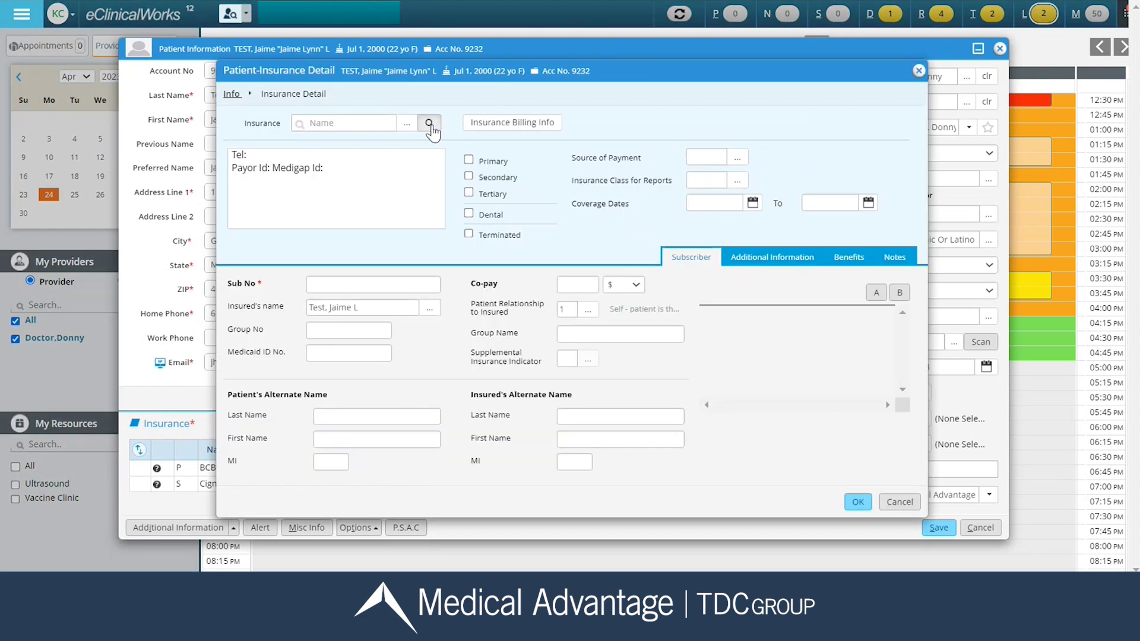
pyautogui.click(428, 124)
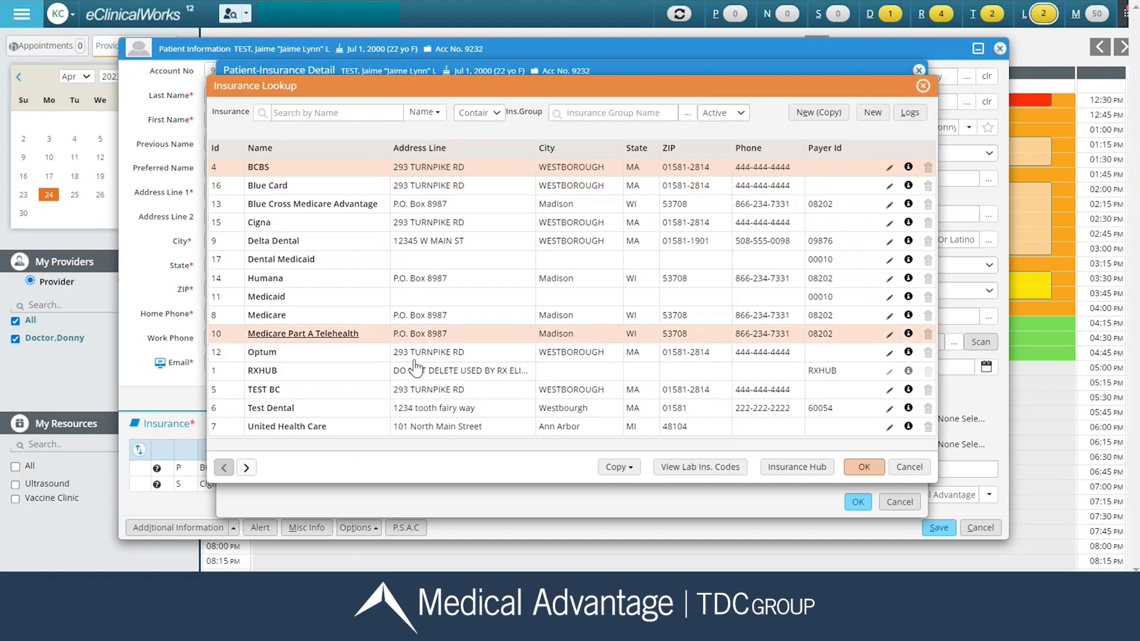
pyautogui.click(414, 280)
pyautogui.click(864, 467)
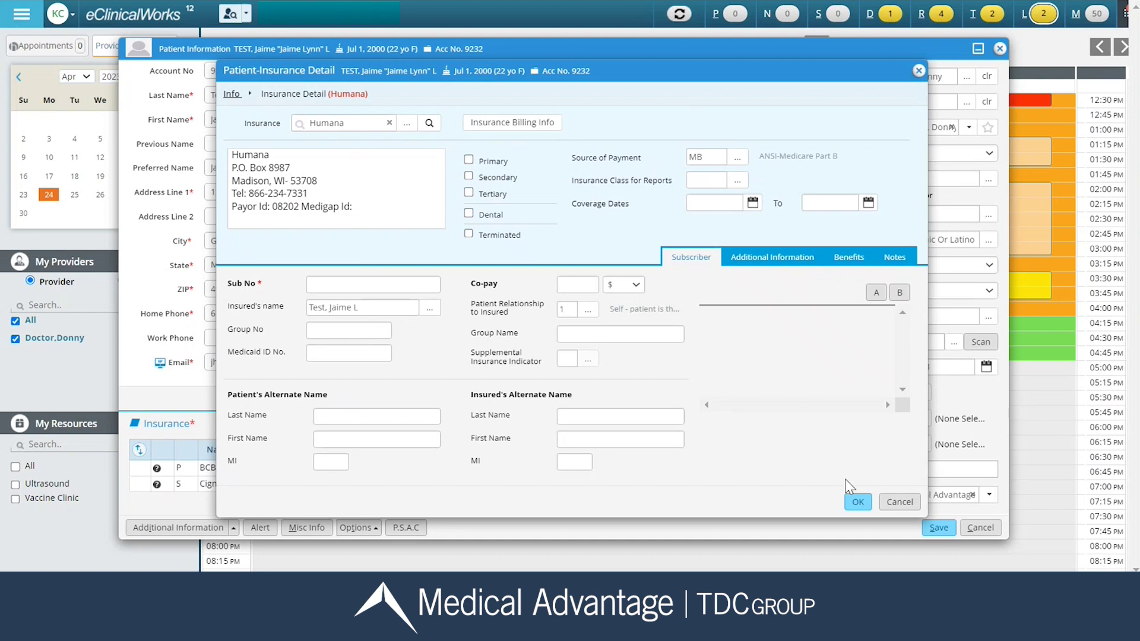
pyautogui.click(900, 503)
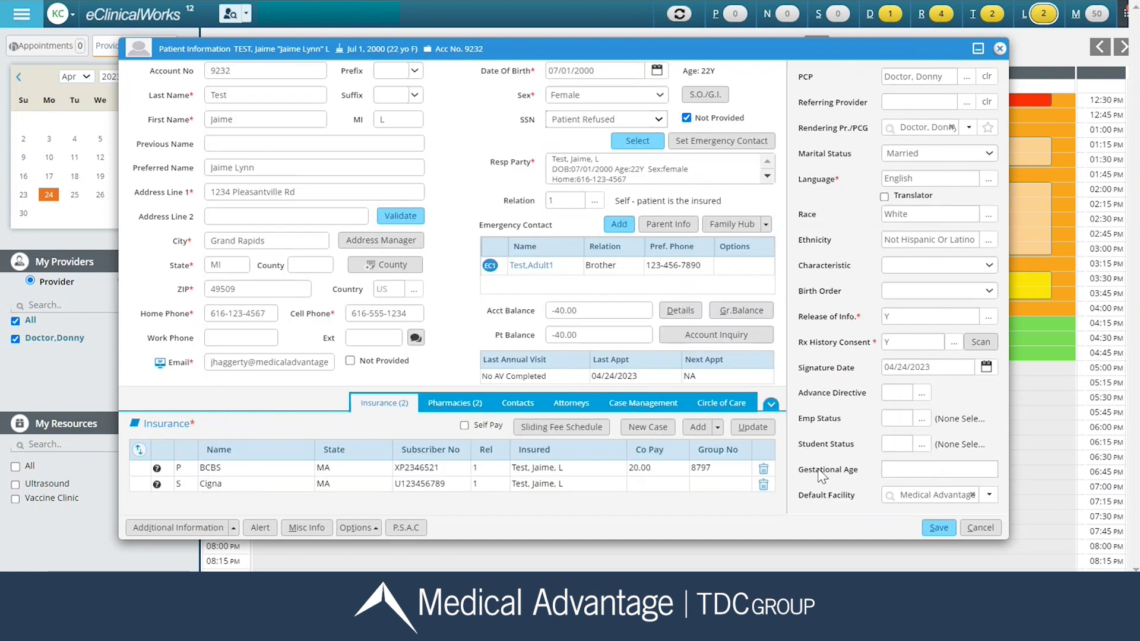
pyautogui.click(718, 427)
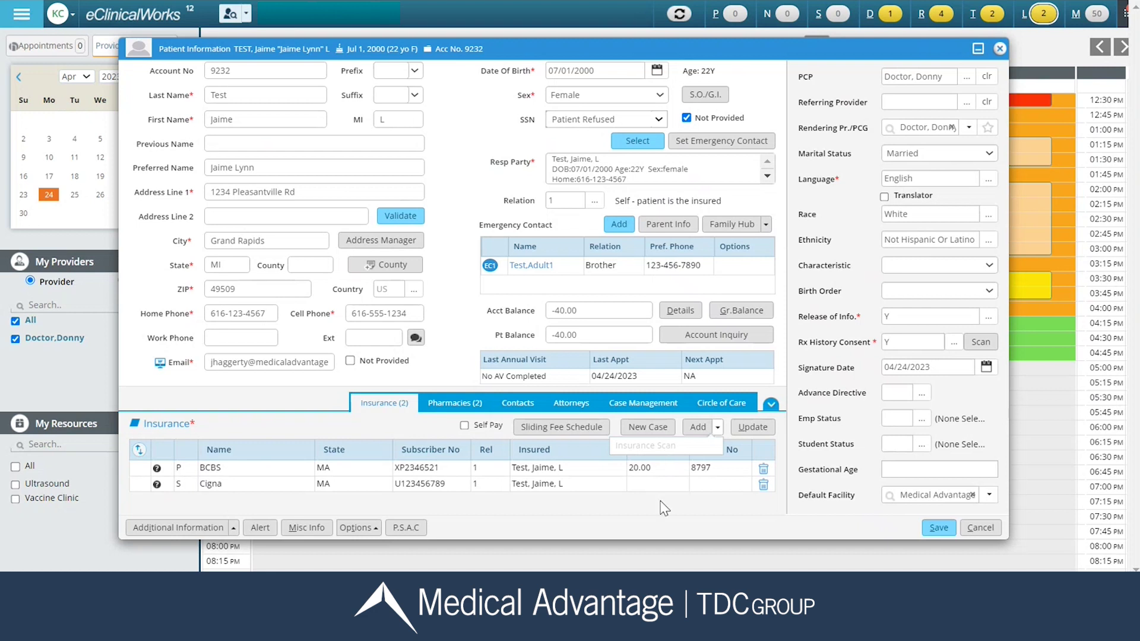
# Dismiss the add-insurance options and mark Walgreens 2500 First St as the primary pharmacy.
pyautogui.click(650, 515)
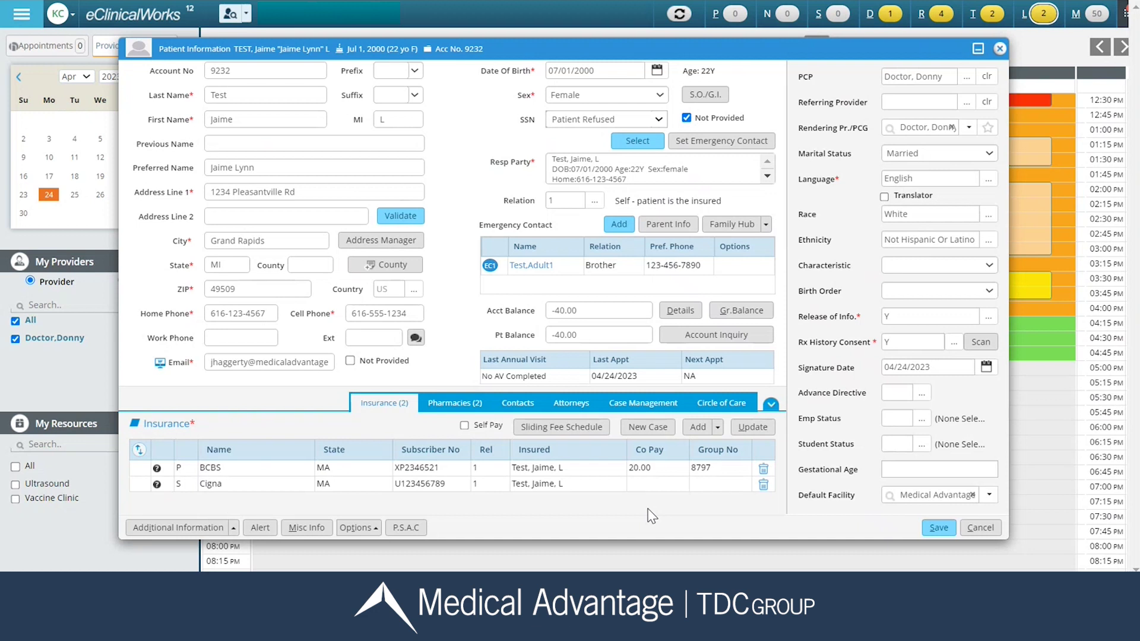
pyautogui.click(470, 409)
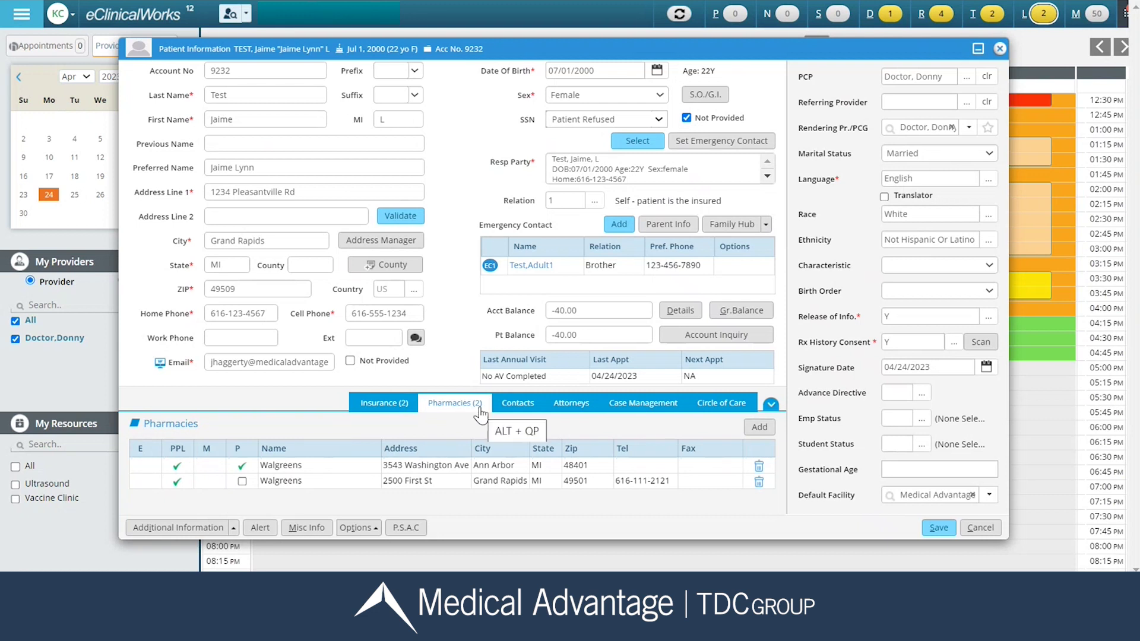
pyautogui.click(242, 482)
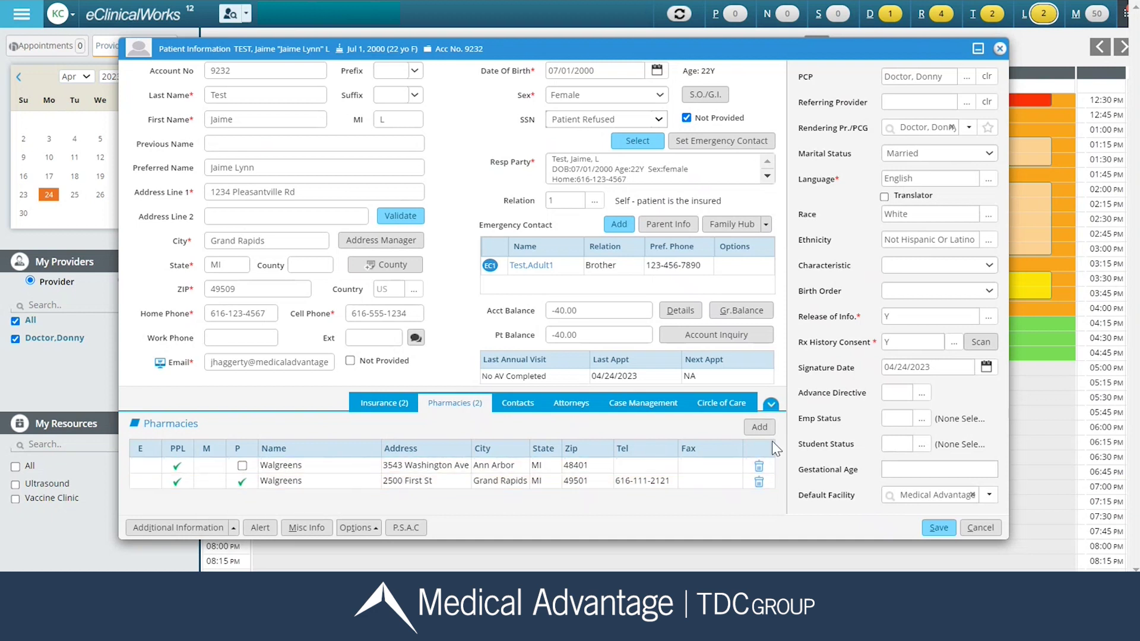
pyautogui.click(759, 428)
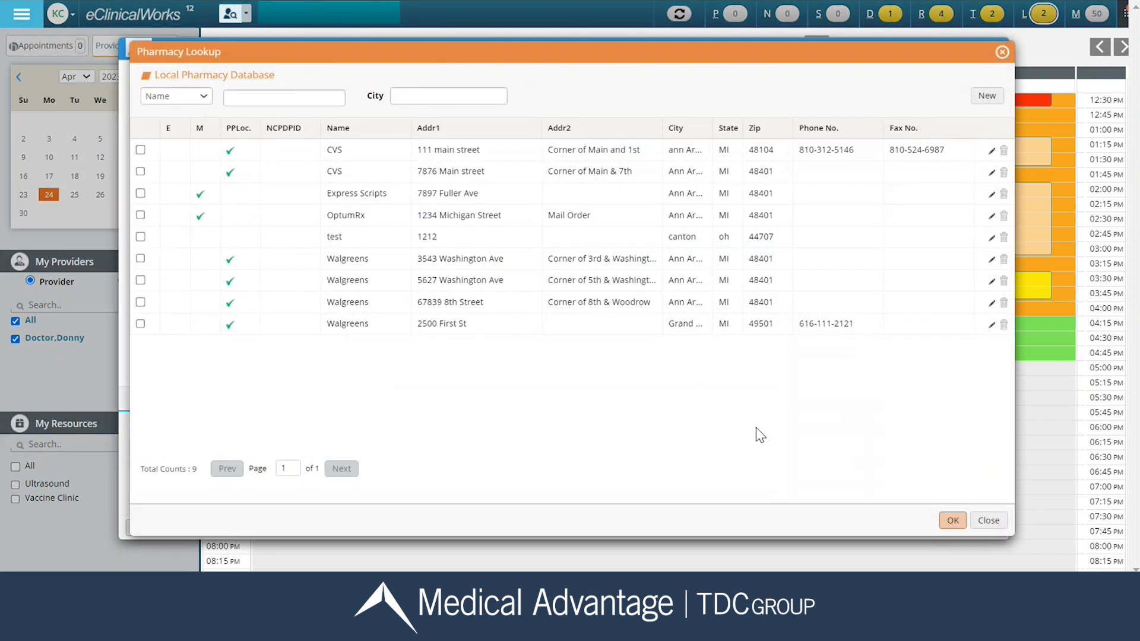
pyautogui.click(444, 331)
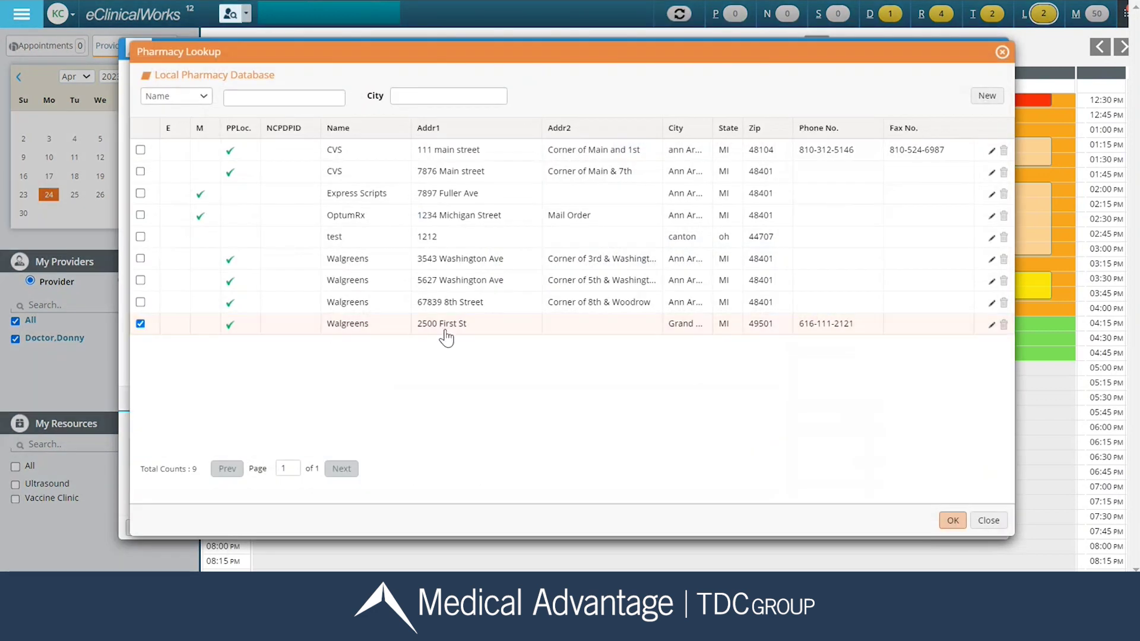
pyautogui.click(952, 520)
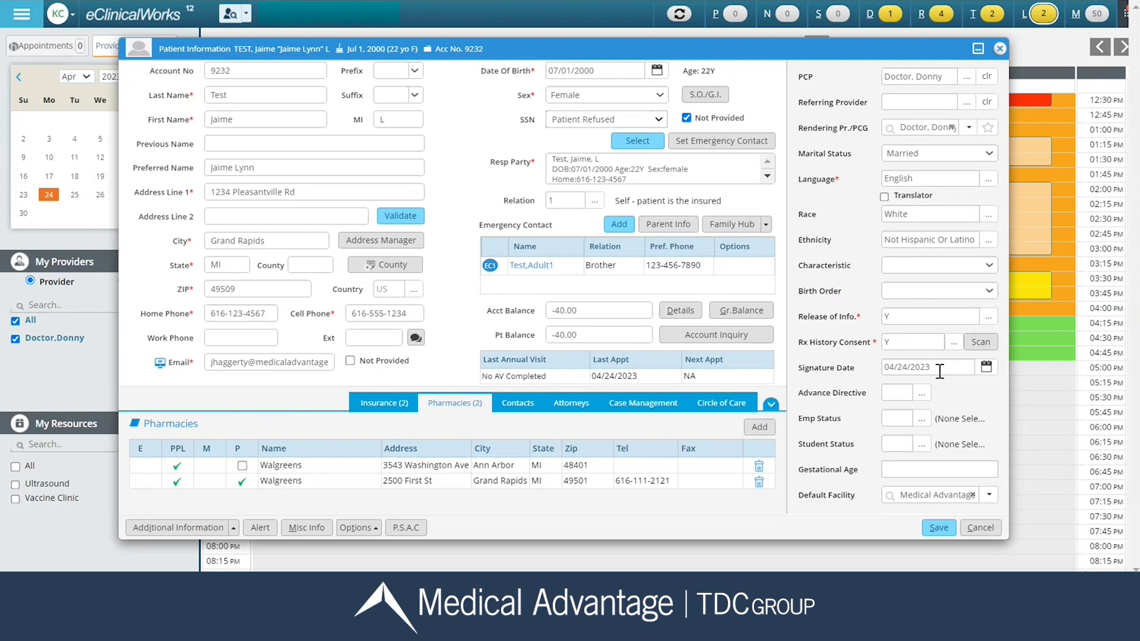
pyautogui.click(985, 368)
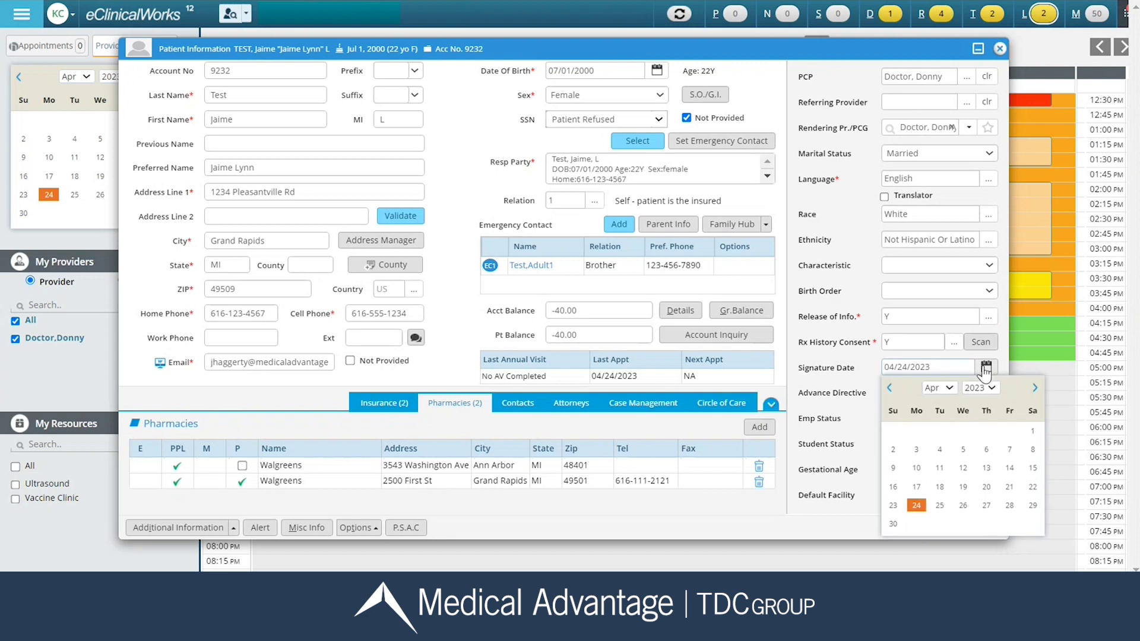
pyautogui.click(919, 504)
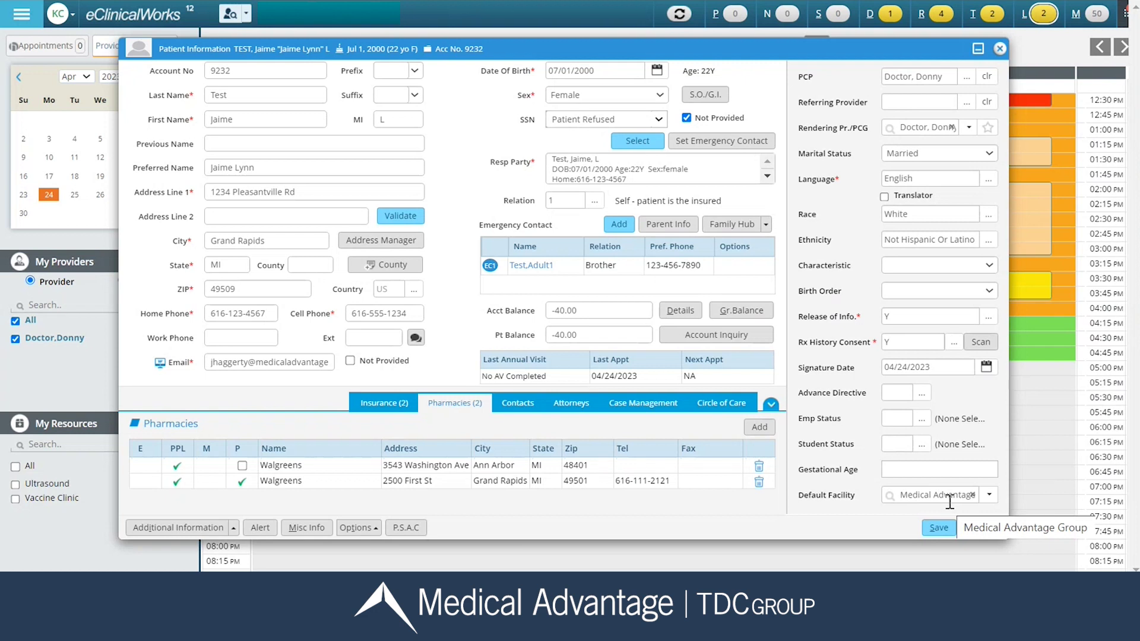
pyautogui.click(149, 527)
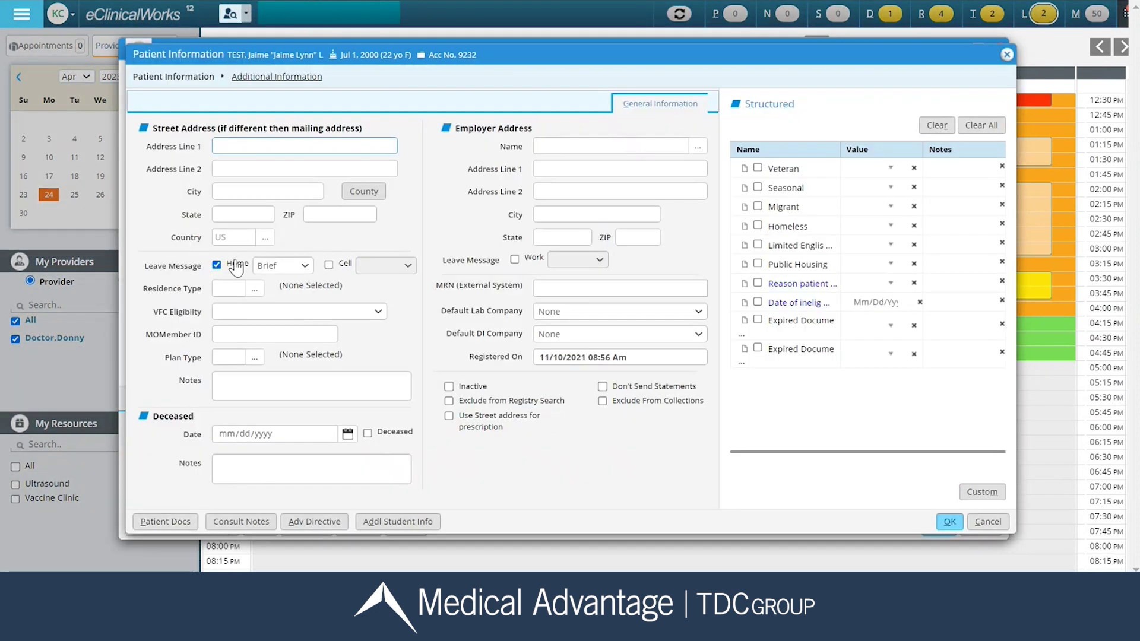
pyautogui.click(216, 265)
pyautogui.click(216, 264)
pyautogui.click(304, 266)
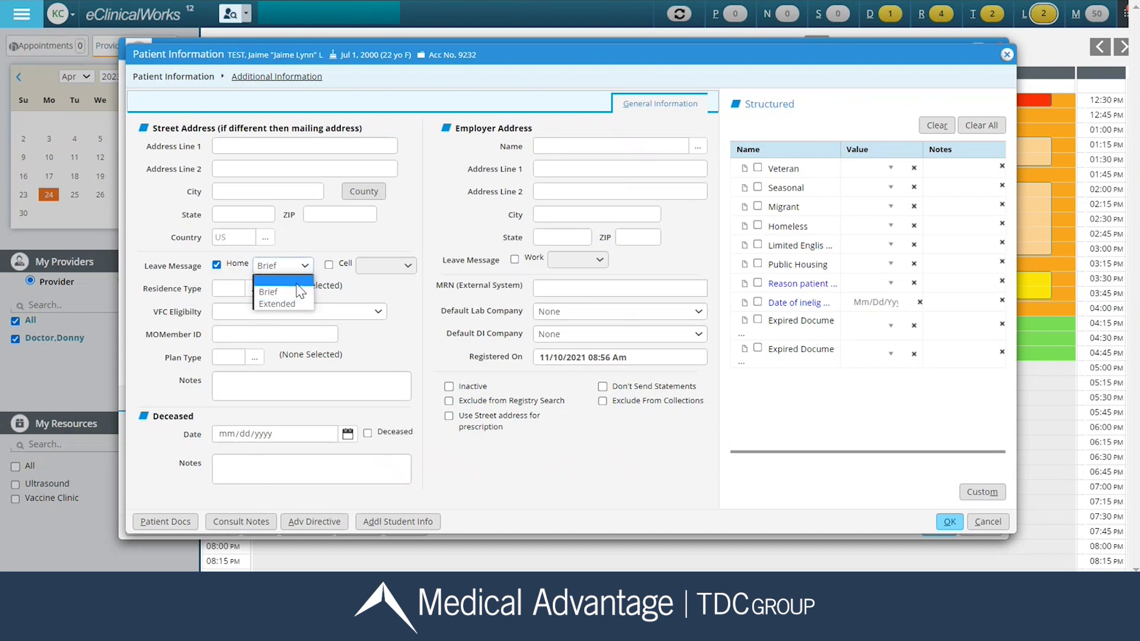
pyautogui.click(299, 292)
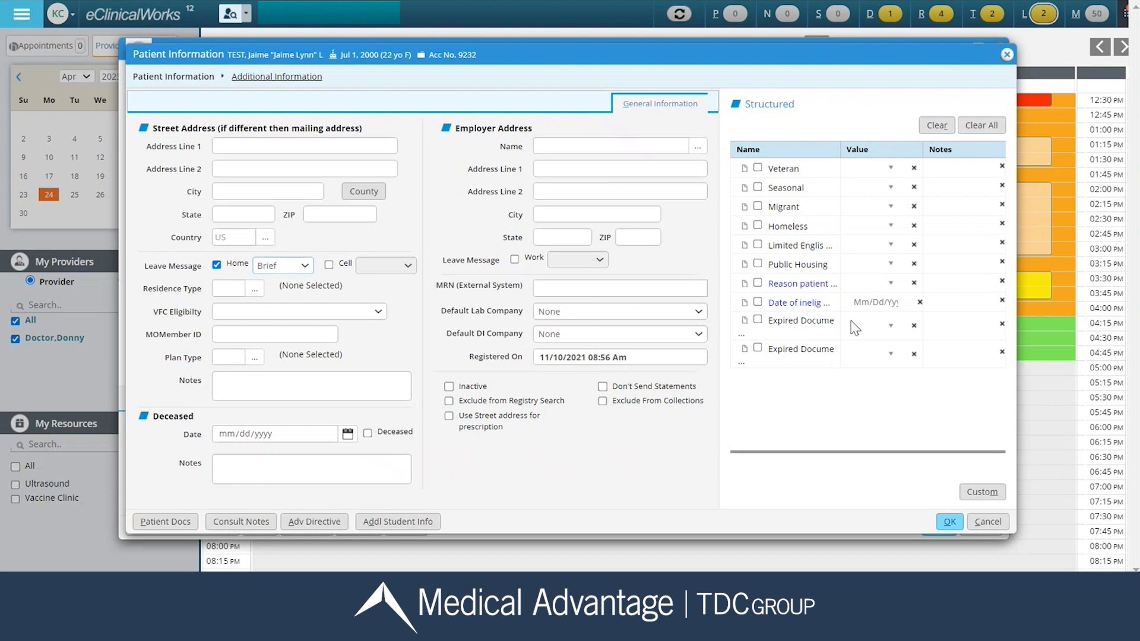
pyautogui.click(949, 522)
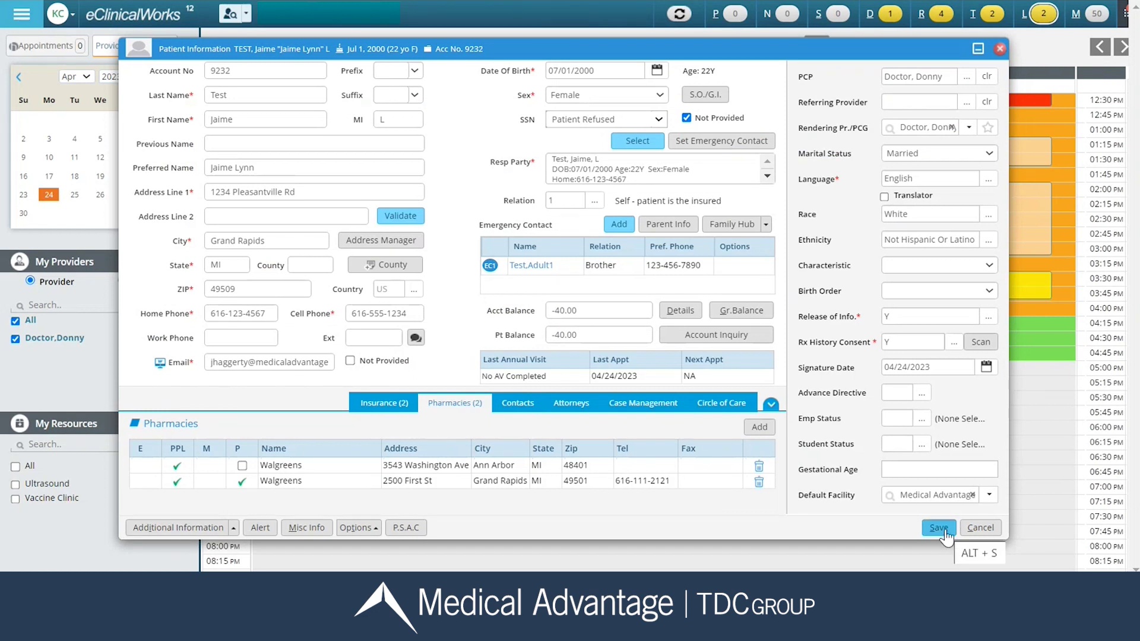
# Save the patient information and set the appointment's visit status to ARR (Check-In).
pyautogui.click(944, 531)
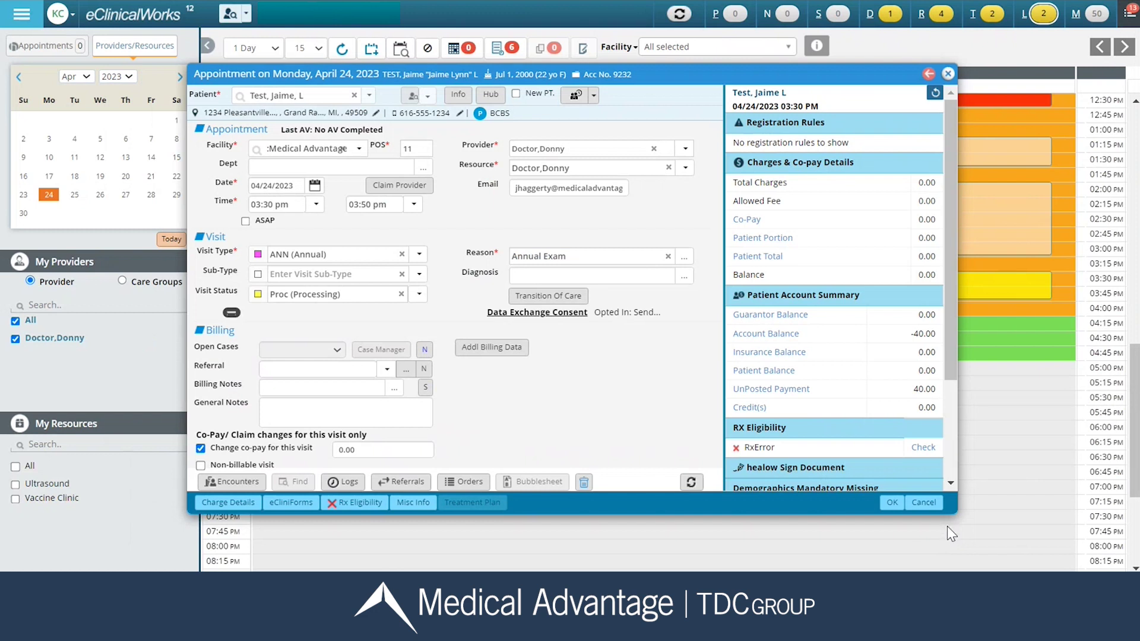
pyautogui.click(420, 294)
pyautogui.scroll(5, 409, 359)
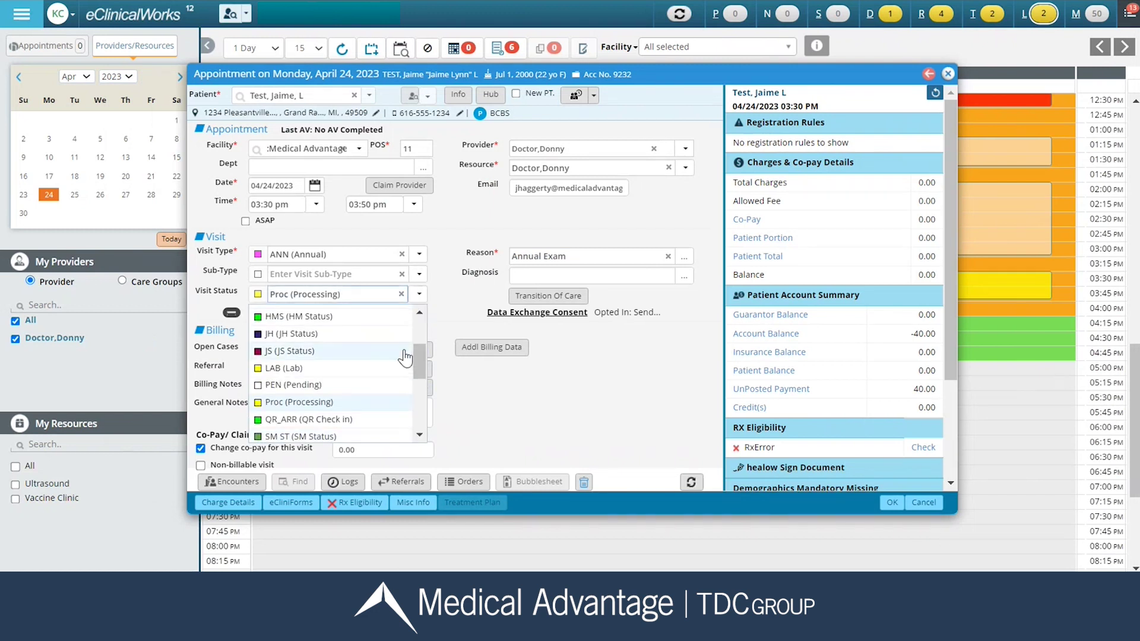
pyautogui.click(375, 329)
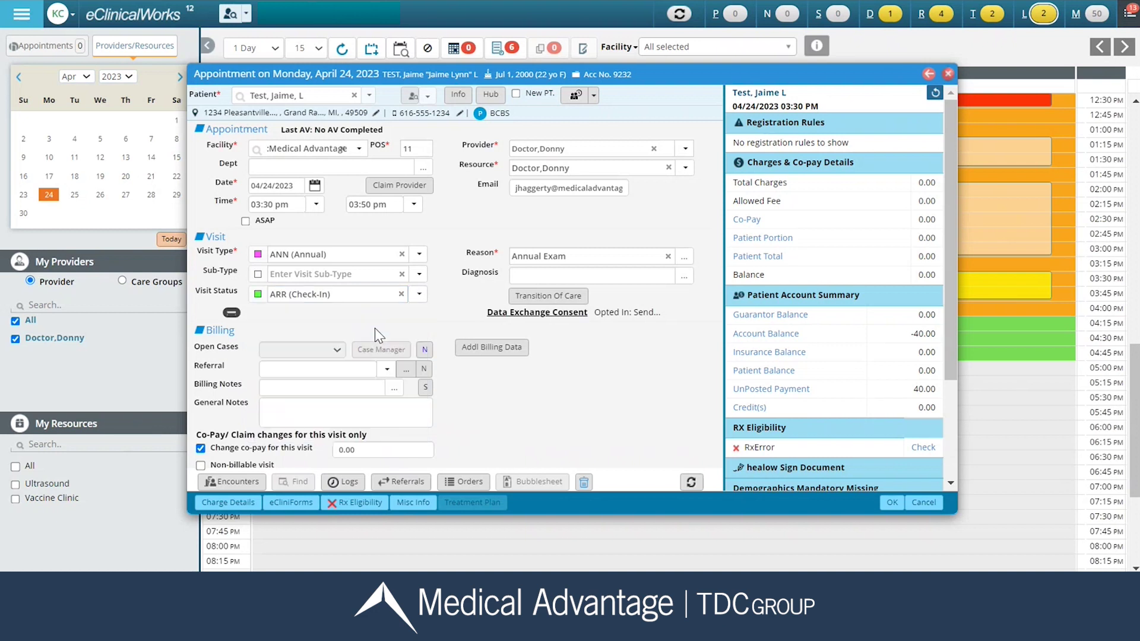
pyautogui.click(895, 506)
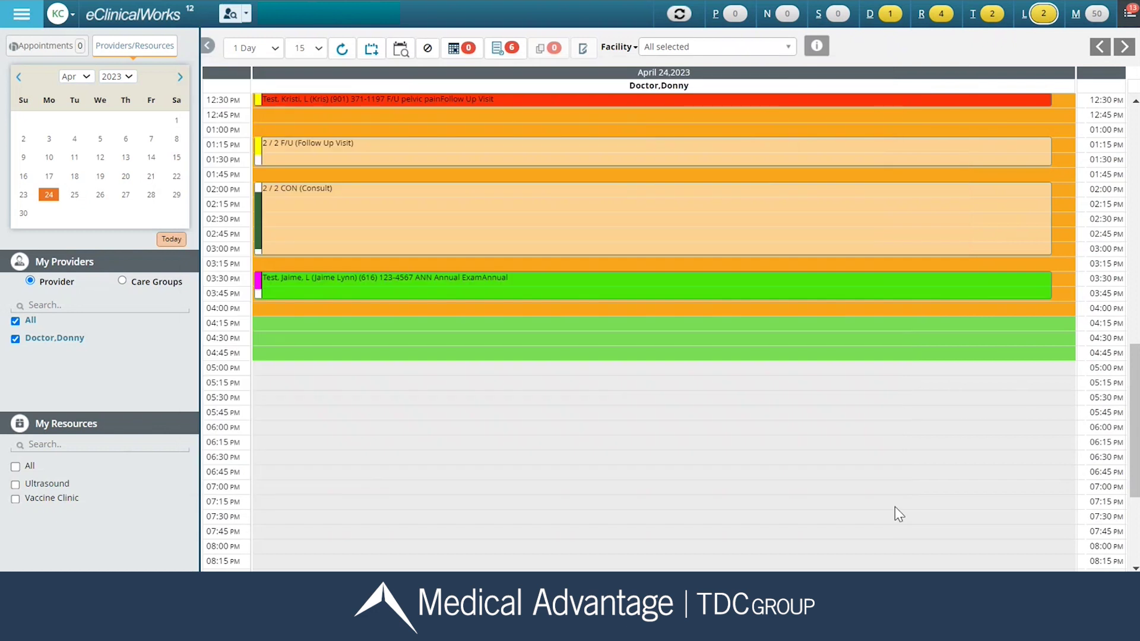